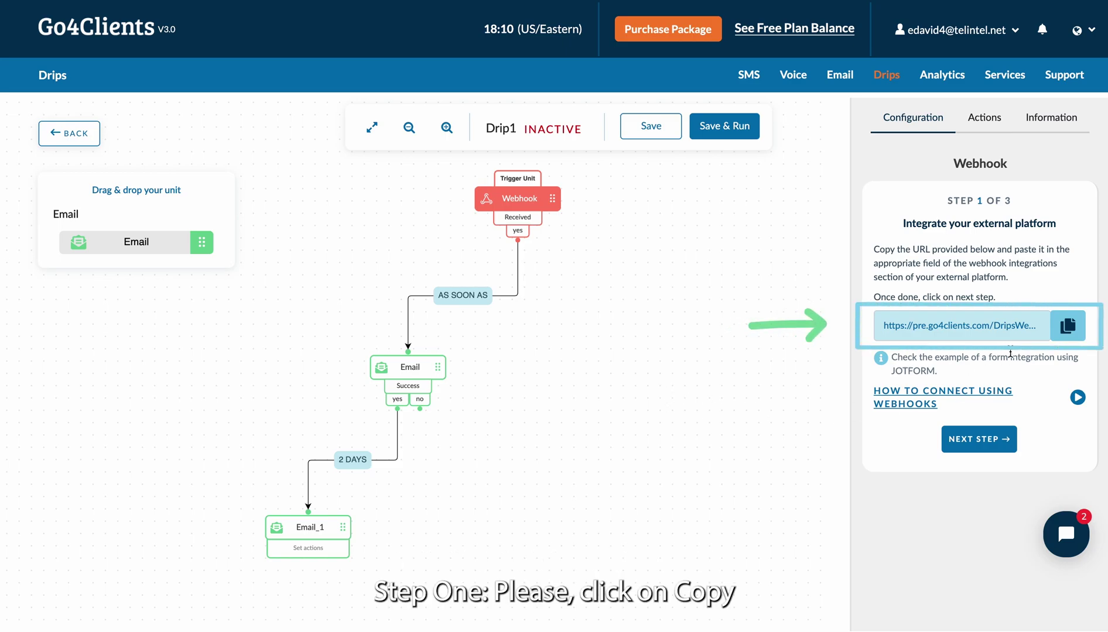
# Step: Copy the webhook URL from the Go4Clients drip's Webhook trigger panel
pyautogui.click(1072, 332)
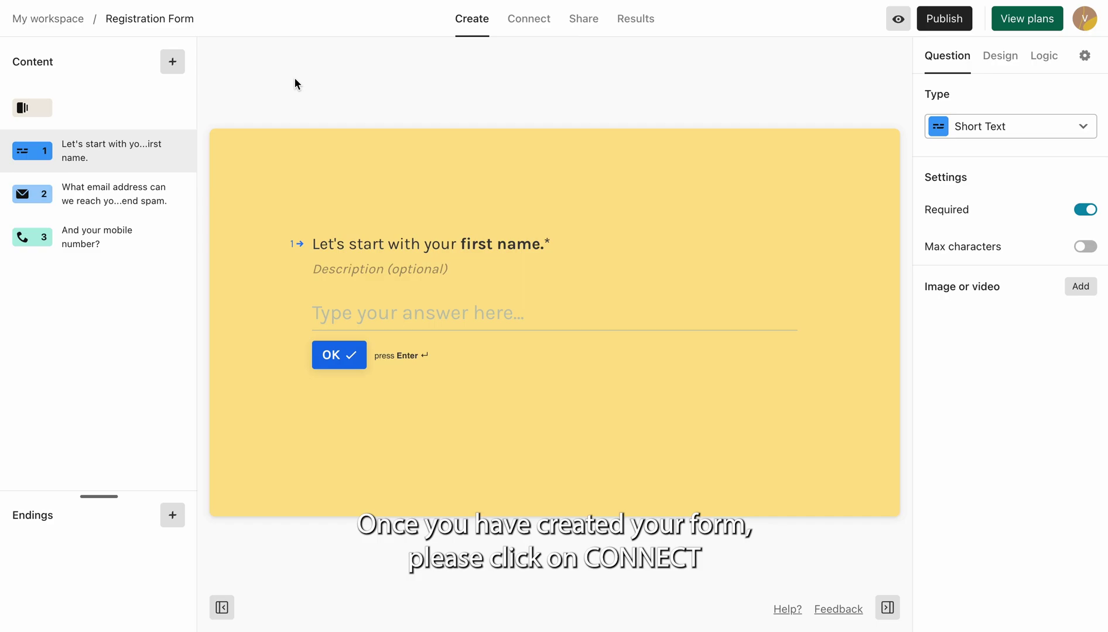
# Step: Go to the Registration Form's Connect > Webhooks page in Typeform
pyautogui.click(527, 25)
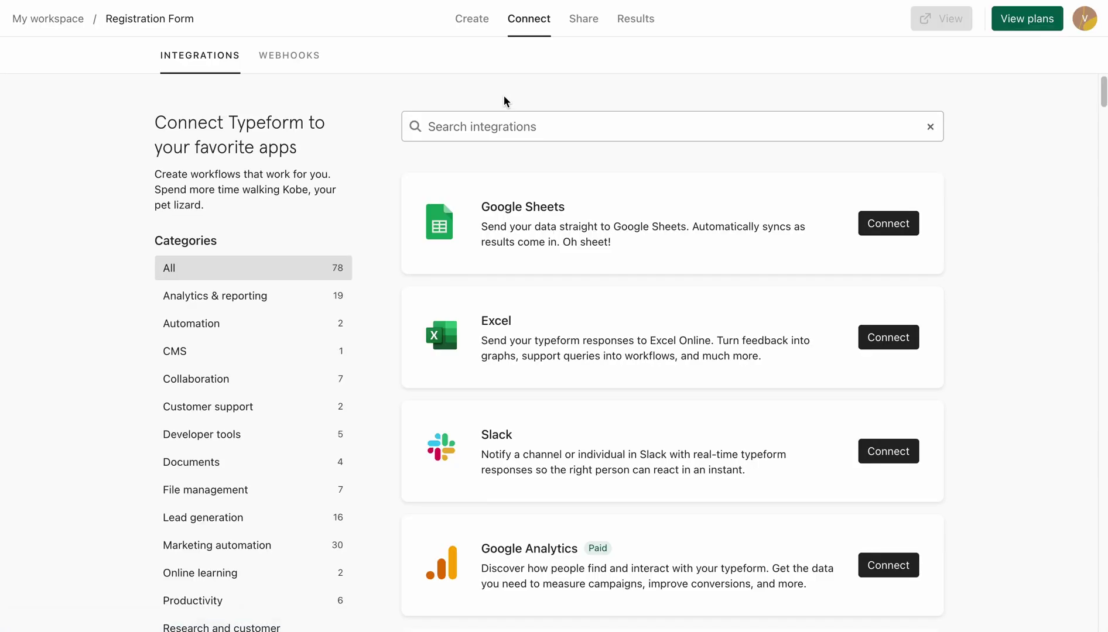
pyautogui.click(280, 60)
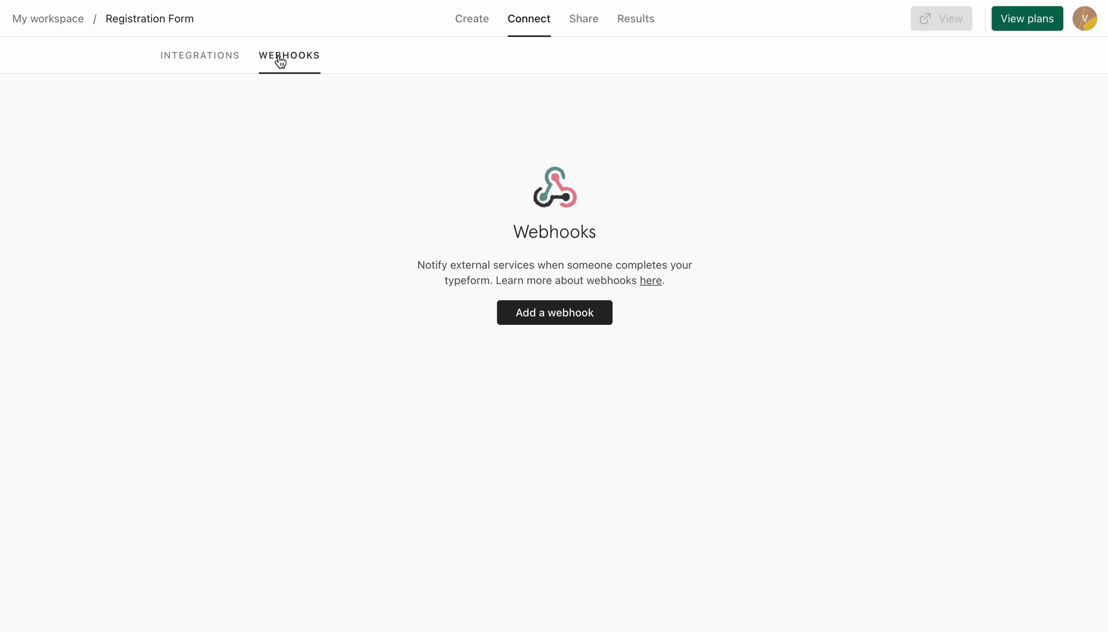
# Step: Add a webhook with the pasted Go4Clients URL as its endpoint, save it and switch it on
pyautogui.click(553, 322)
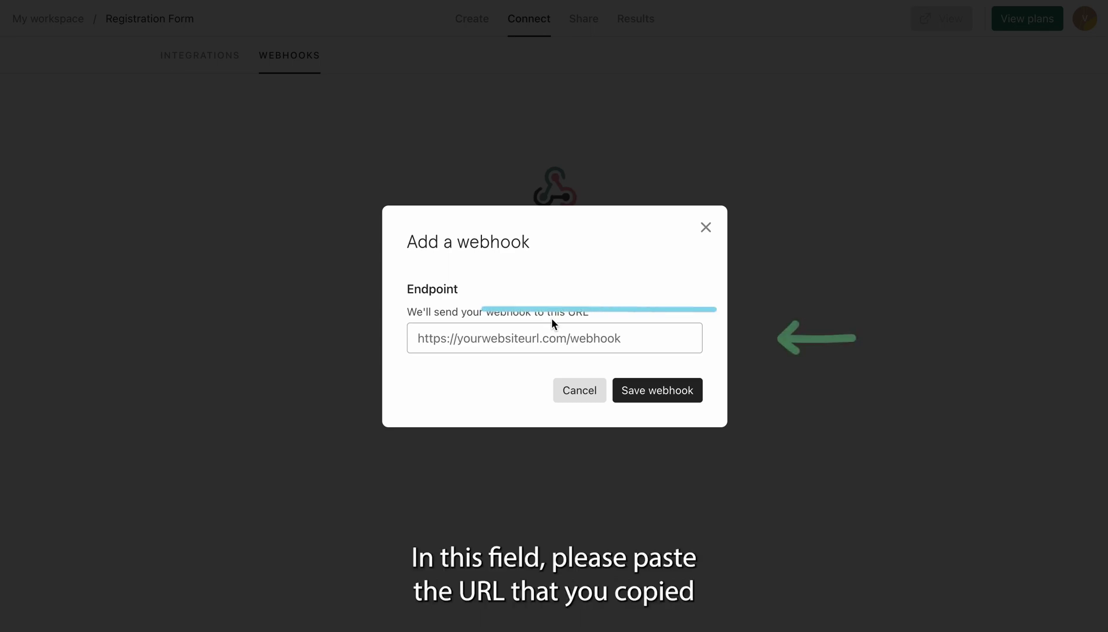
pyautogui.click(518, 343)
pyautogui.hotkey('ctrl', 'v')
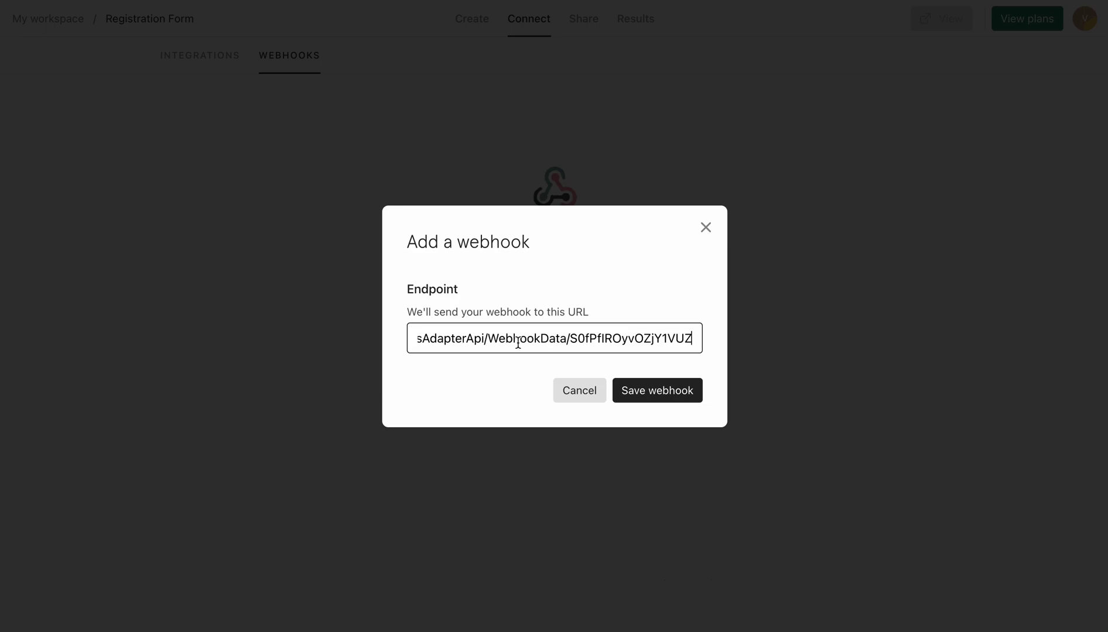
pyautogui.click(514, 361)
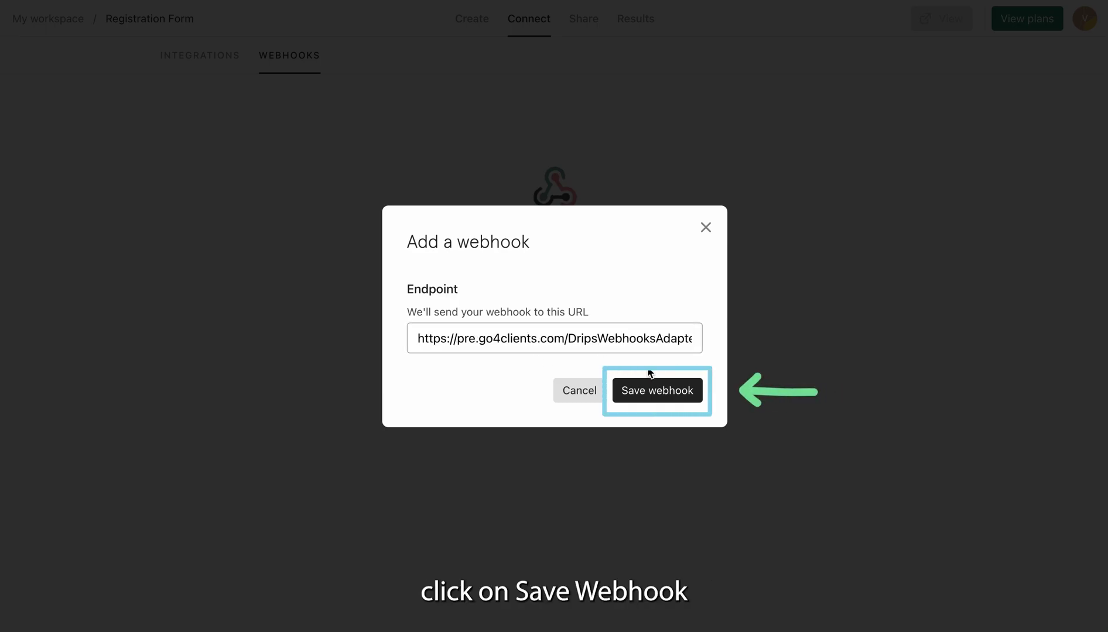
pyautogui.click(667, 394)
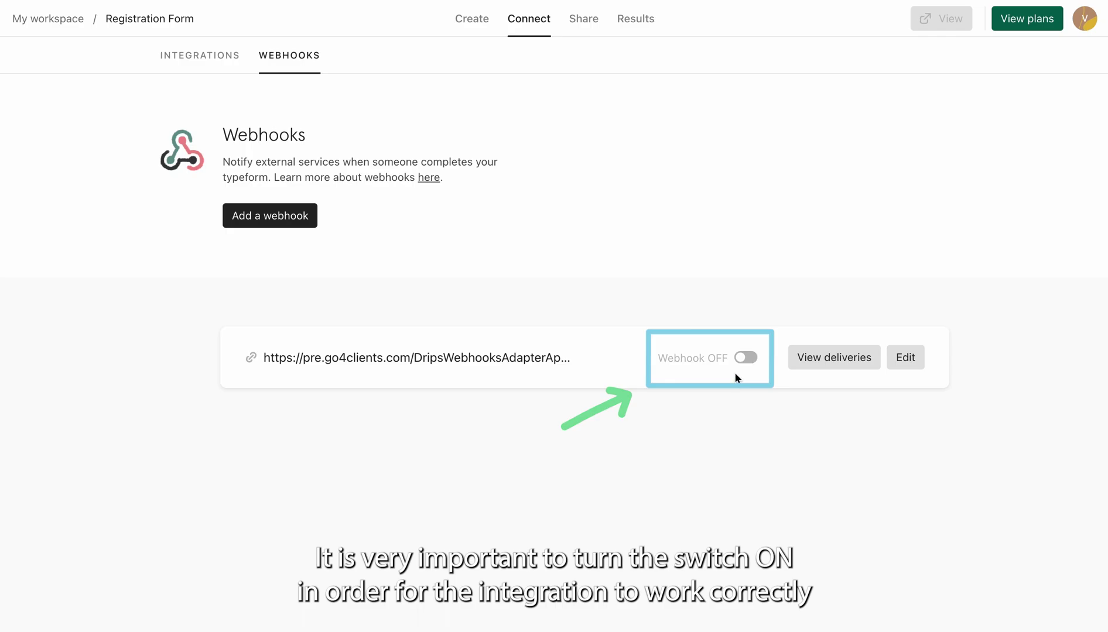
pyautogui.click(744, 358)
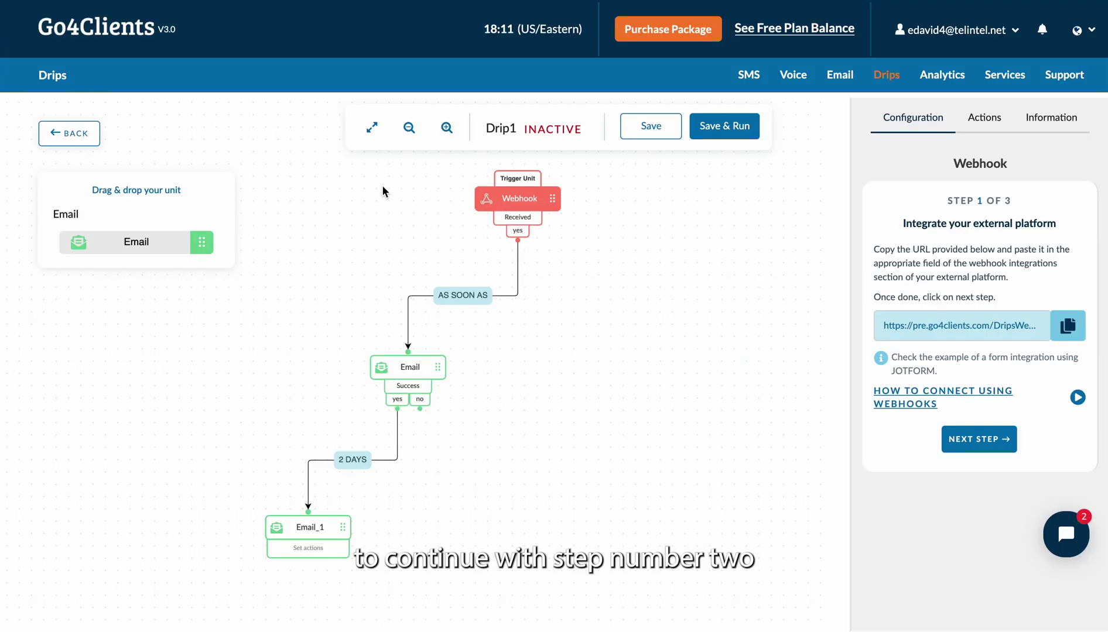
# Step: Move the Go4Clients webhook setup to step 2, sending test data
pyautogui.click(952, 448)
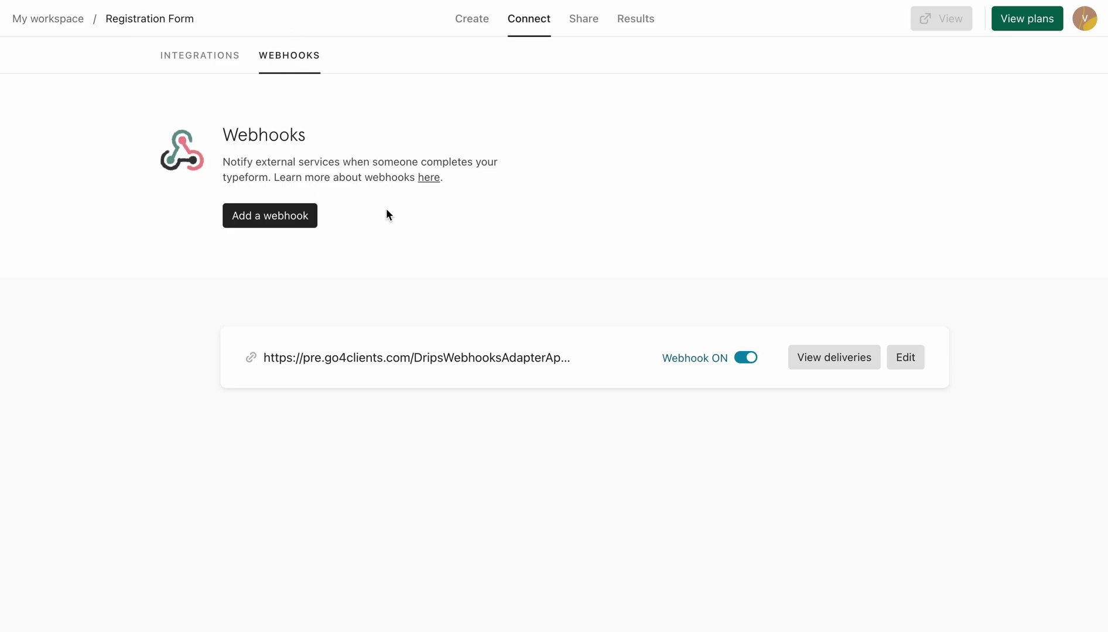
# Step: Publish the Registration Form from the editor and copy its share link
pyautogui.click(462, 20)
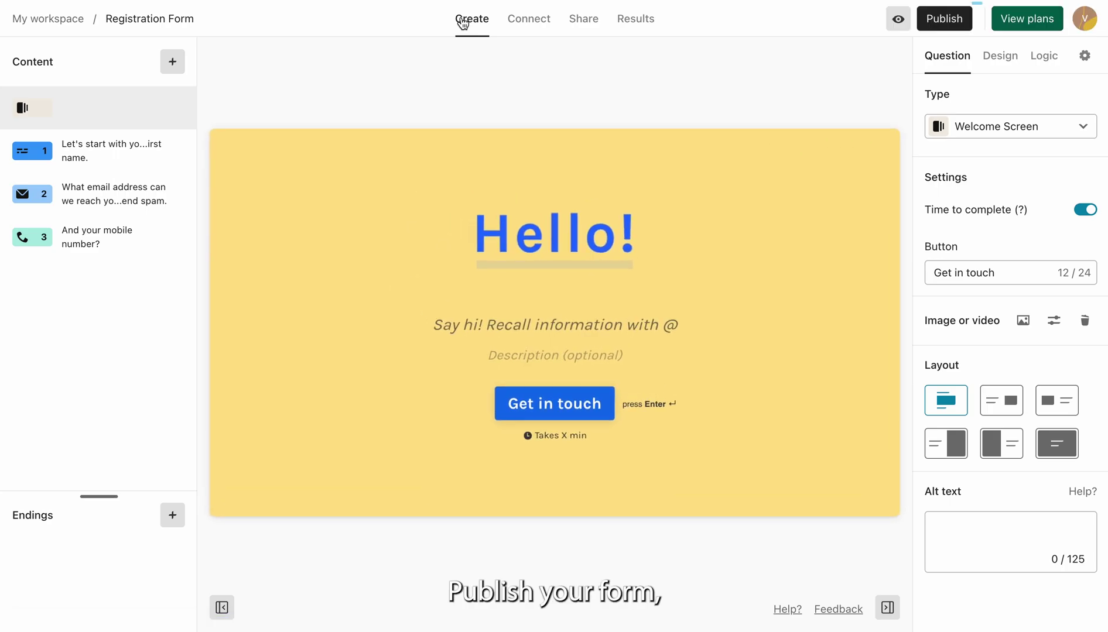
pyautogui.click(944, 19)
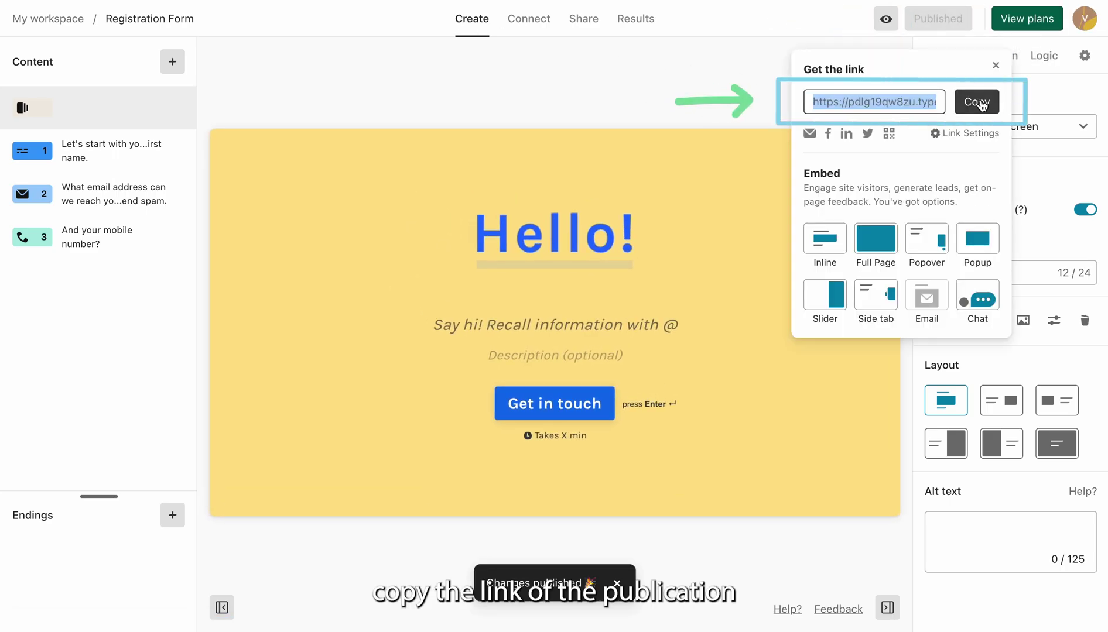
pyautogui.click(980, 103)
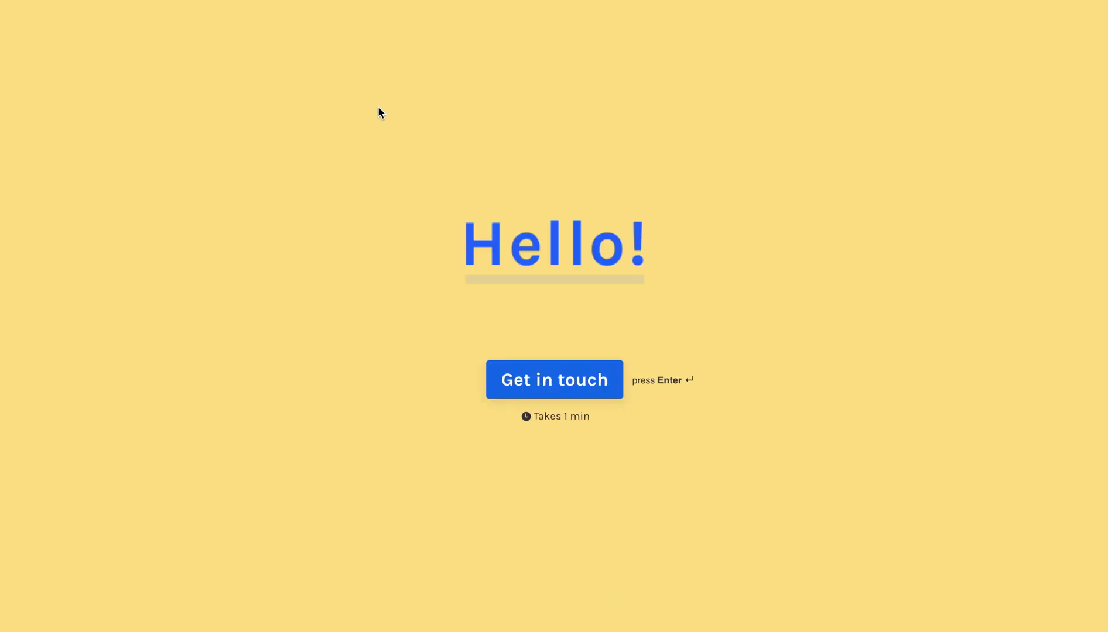
# Step: Fill the live form with a first name, email and saved mobile number, then submit it
pyautogui.click(525, 381)
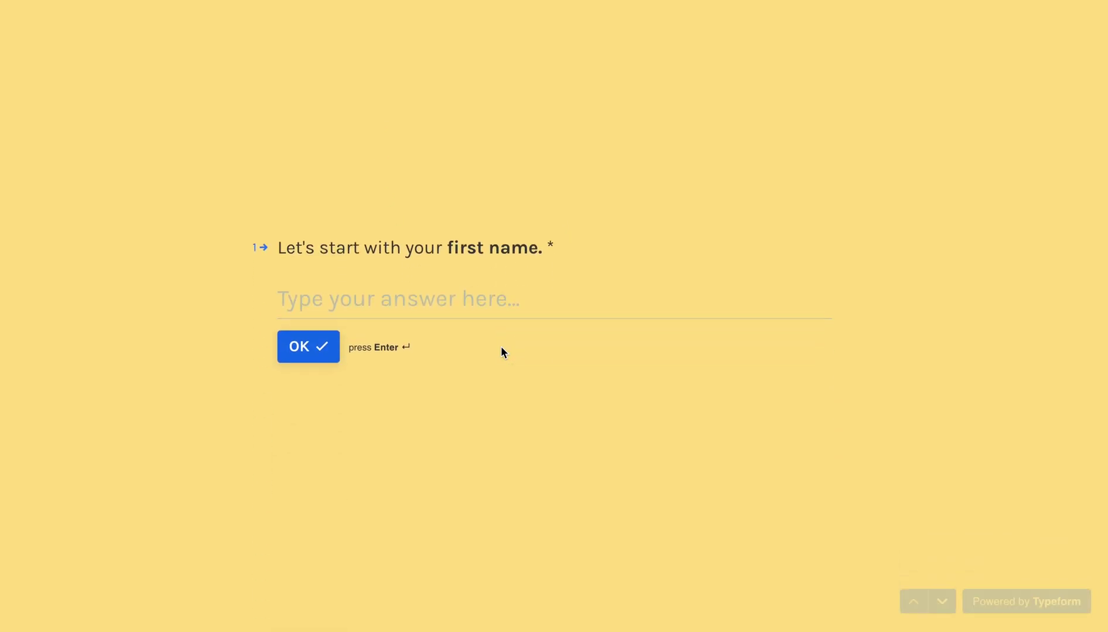
pyautogui.click(421, 302)
pyautogui.write('John')
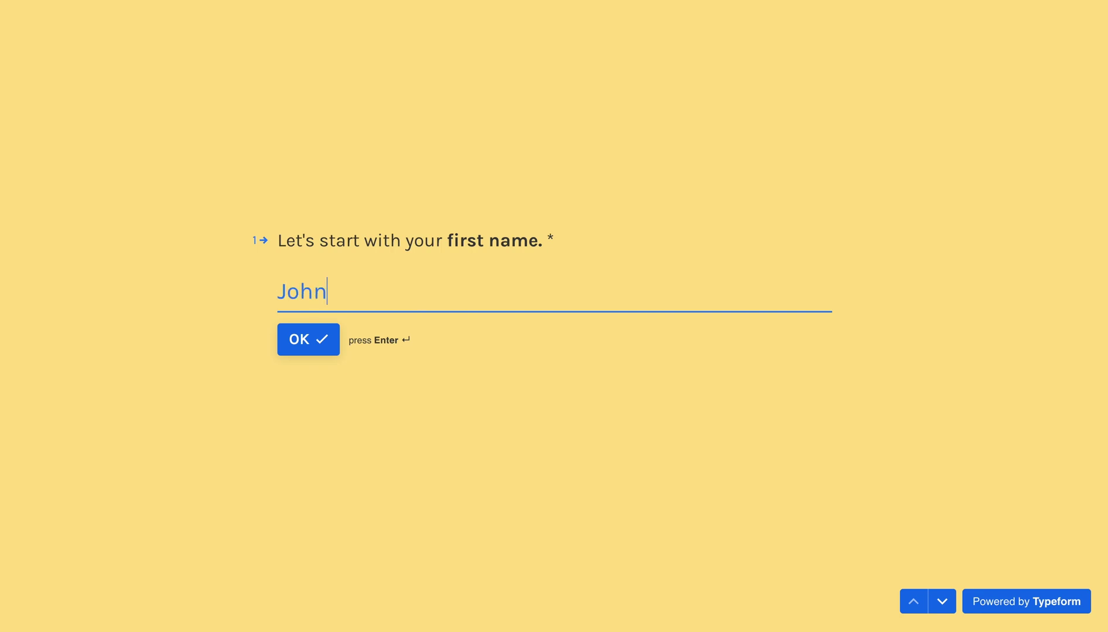
pyautogui.press('Return')
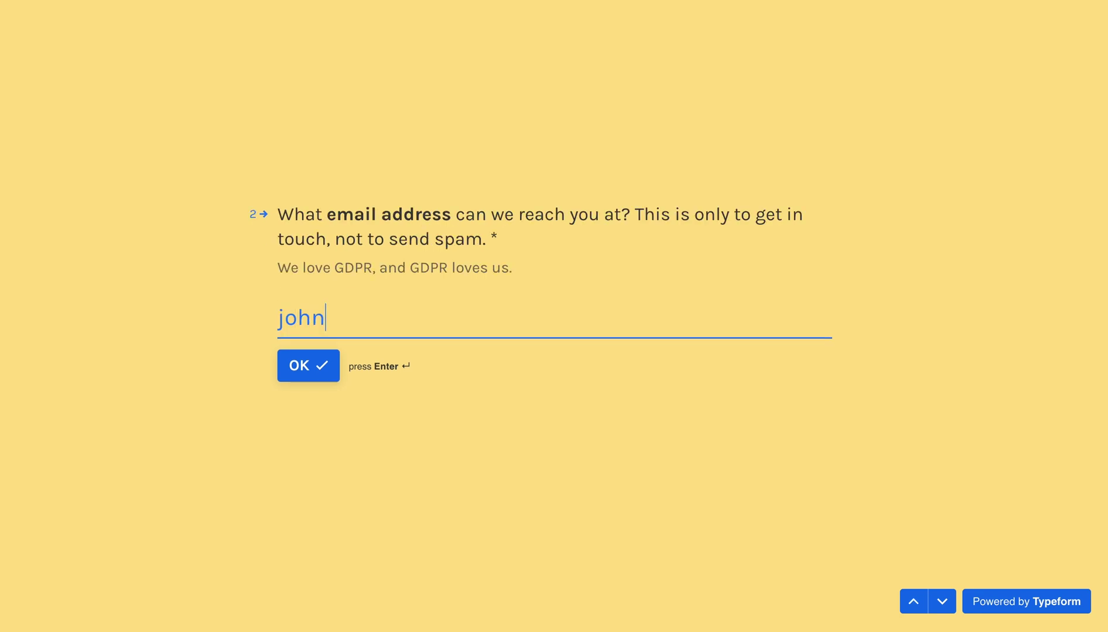
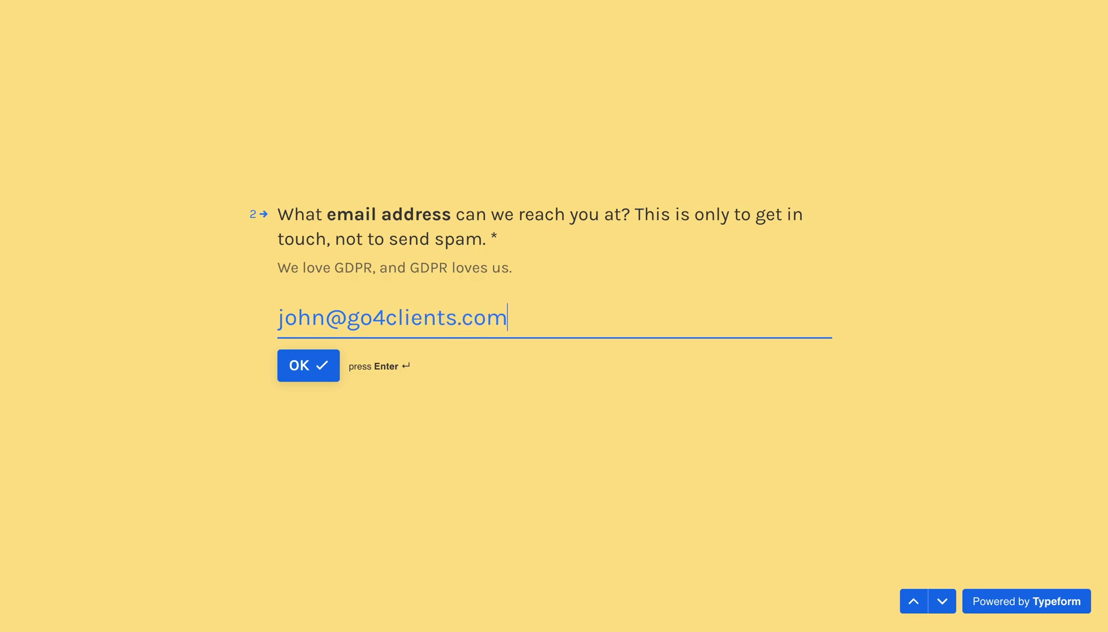
pyautogui.press('Return')
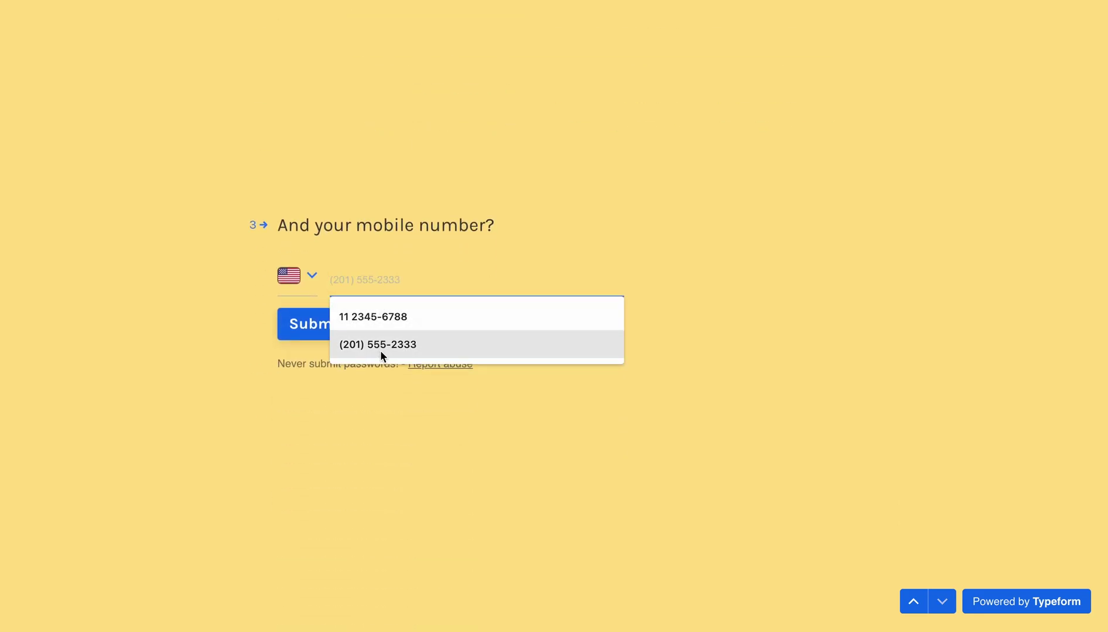
pyautogui.click(379, 349)
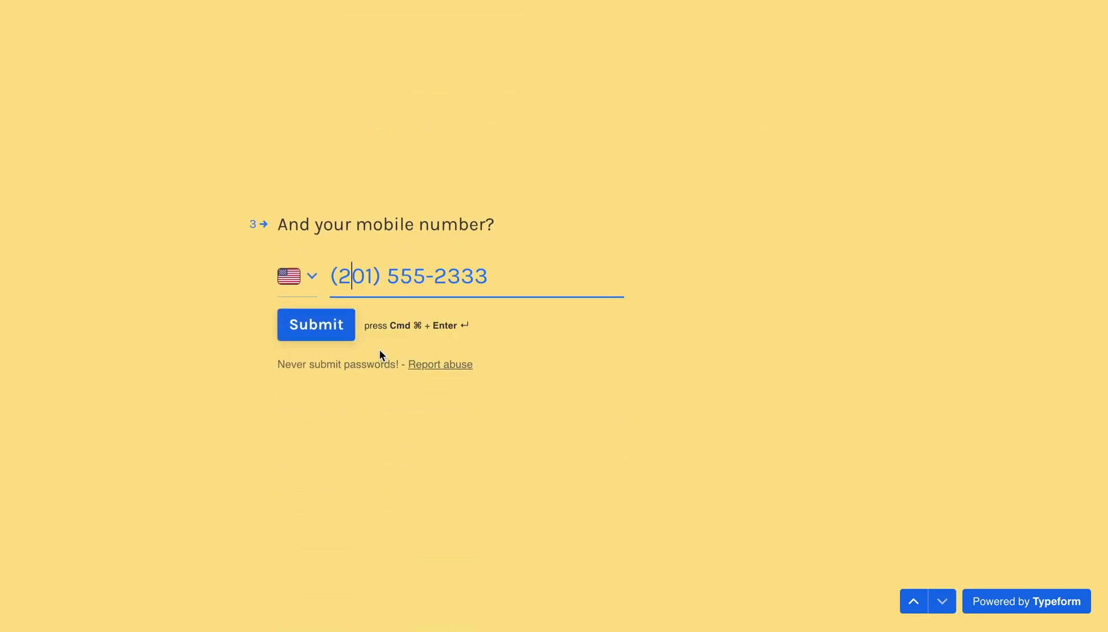
pyautogui.click(342, 329)
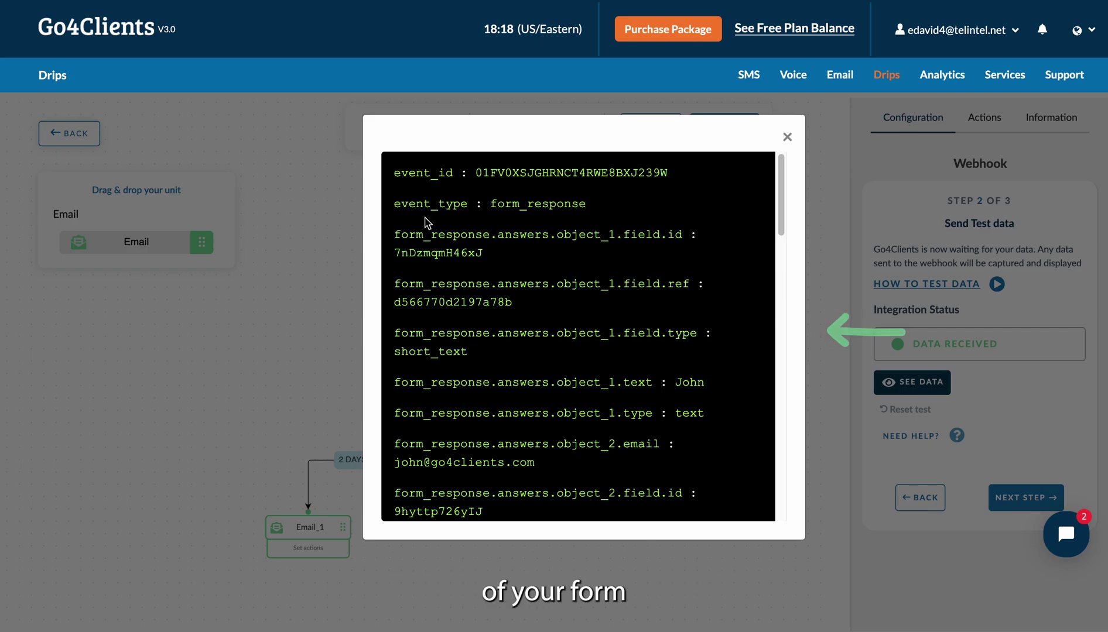
# Step: Close the captured-data view after reviewing the received form fields
pyautogui.click(788, 139)
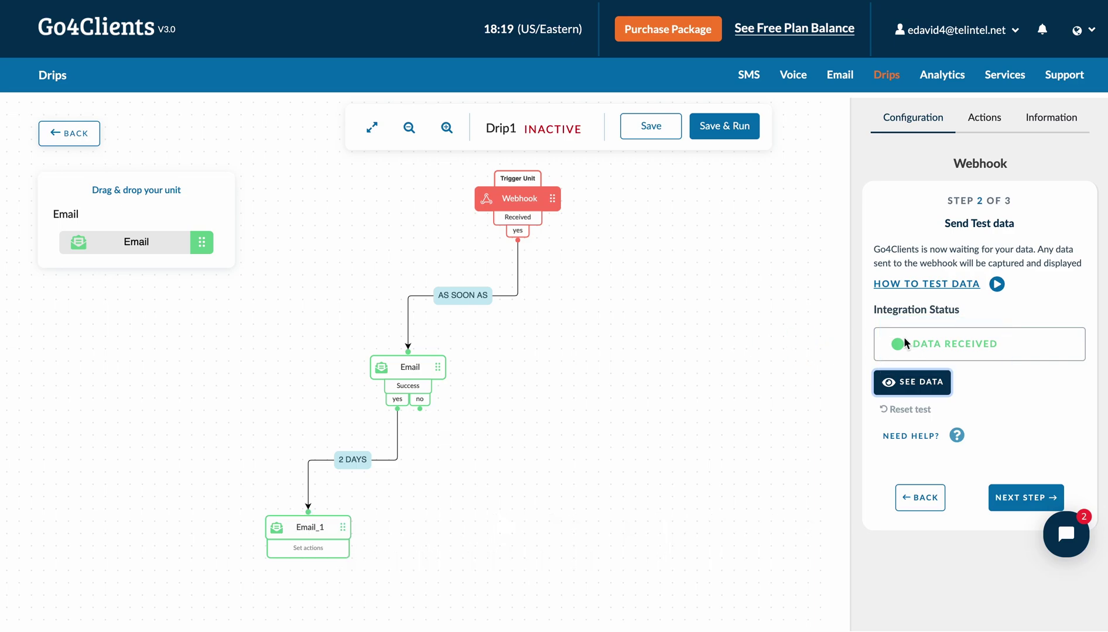
# Step: Advance to step 3 Mapping and open the received form data
pyautogui.click(1006, 499)
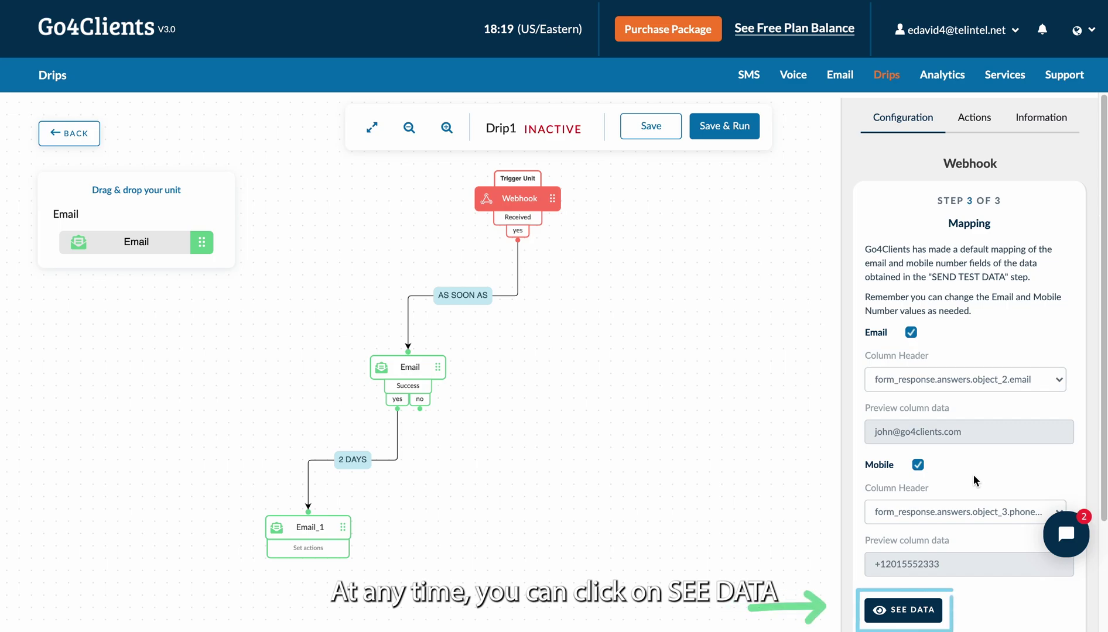
pyautogui.click(908, 618)
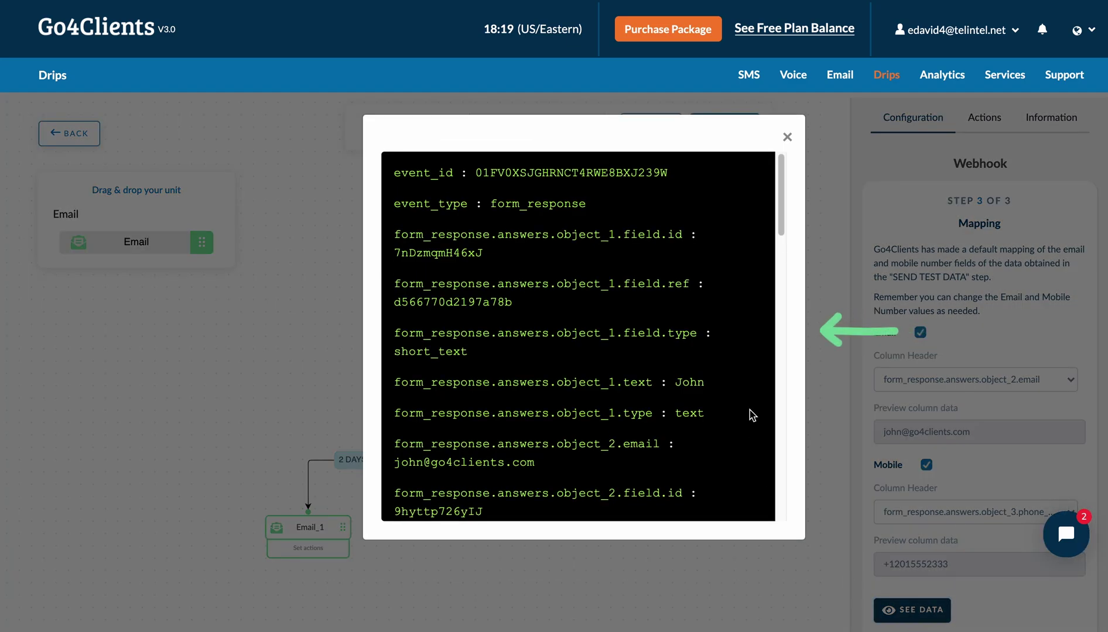
pyautogui.moveTo(783, 215); pyautogui.dragTo(777, 156)
# Step: Map the Mobile column to form_response.answers.object_3.phone_number
pyautogui.click(787, 140)
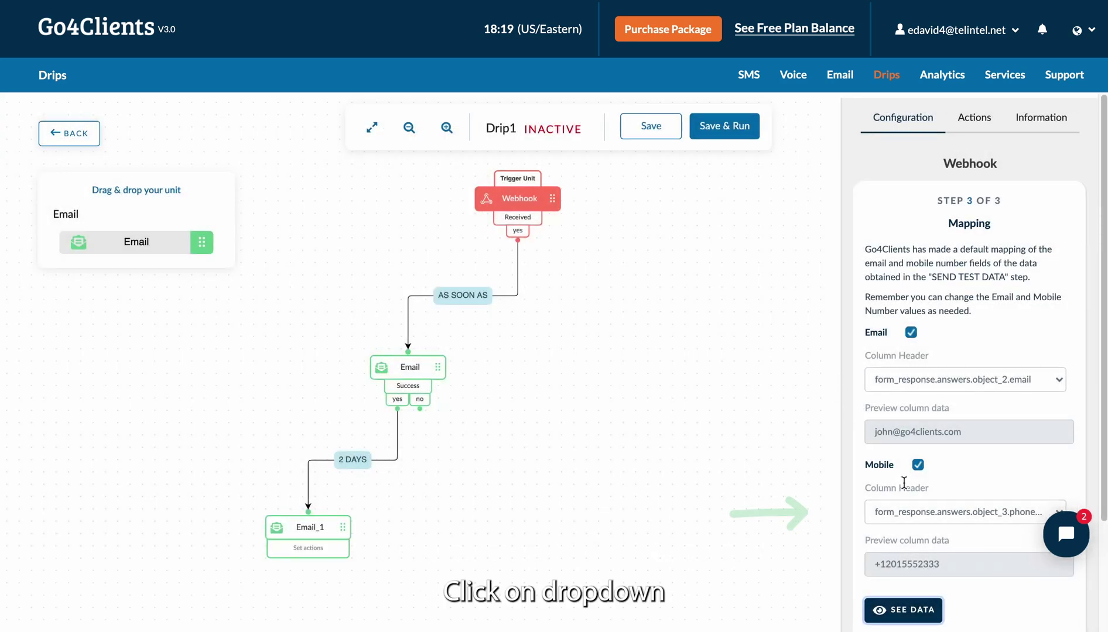
pyautogui.click(926, 512)
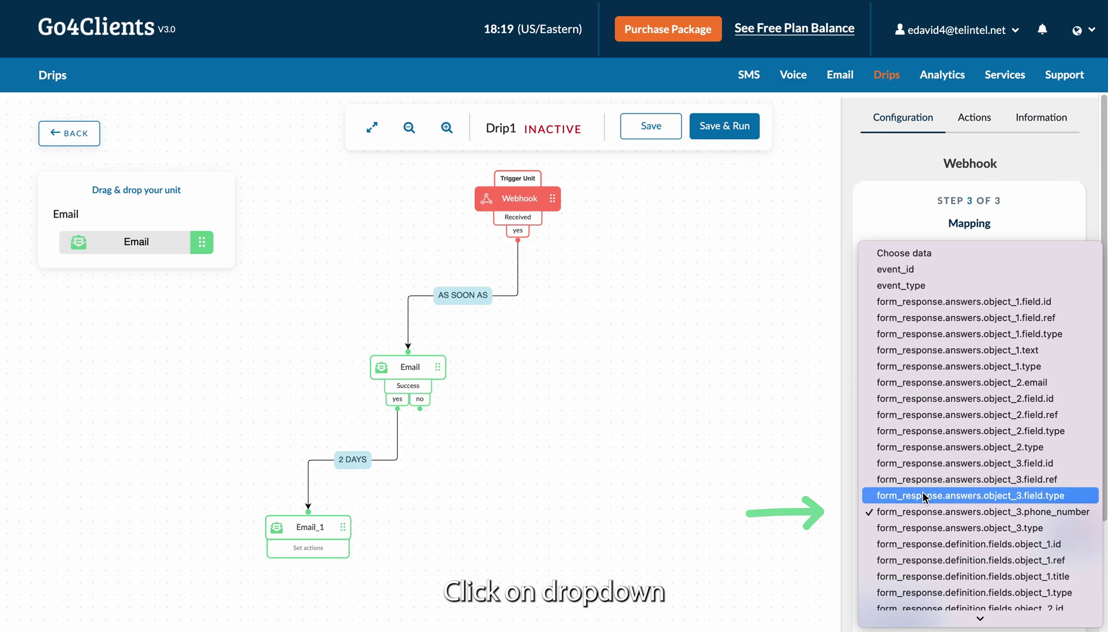
pyautogui.click(923, 496)
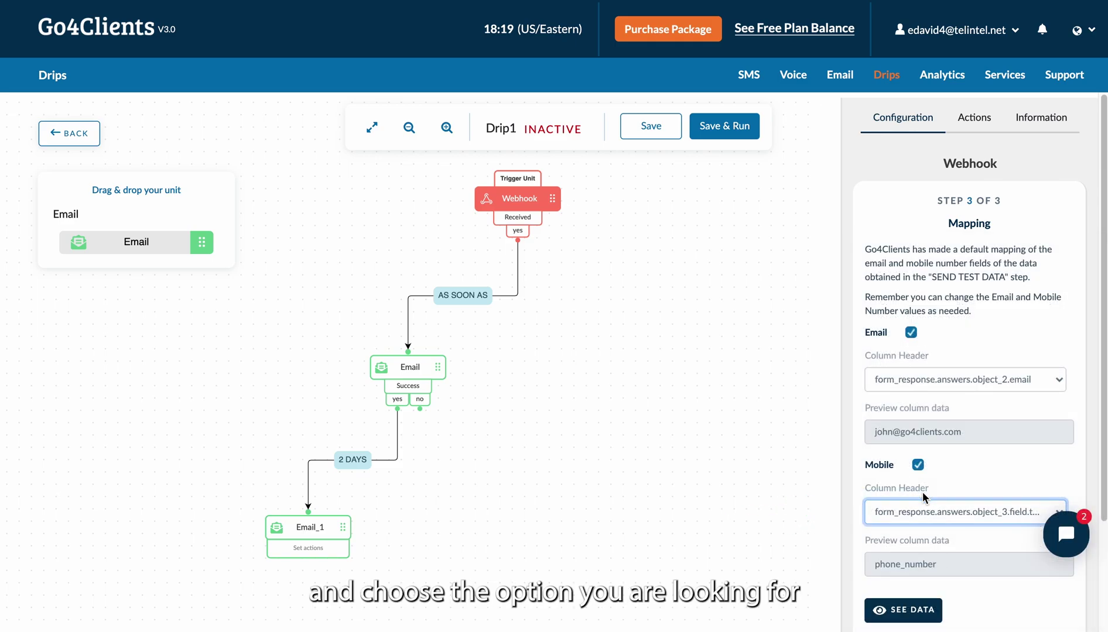
pyautogui.click(919, 513)
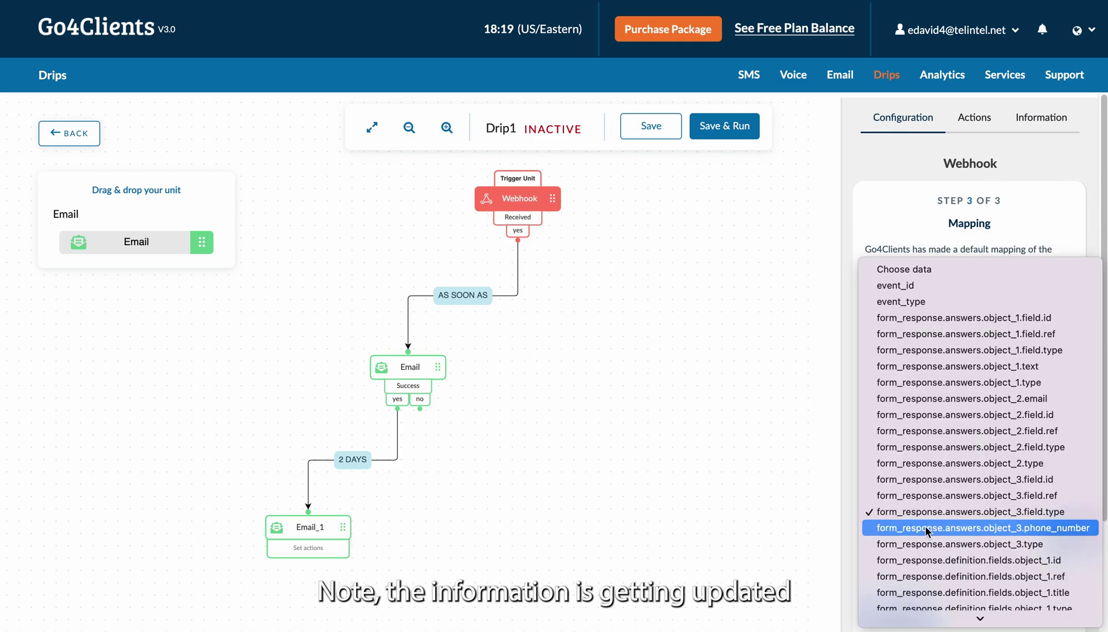
pyautogui.click(925, 527)
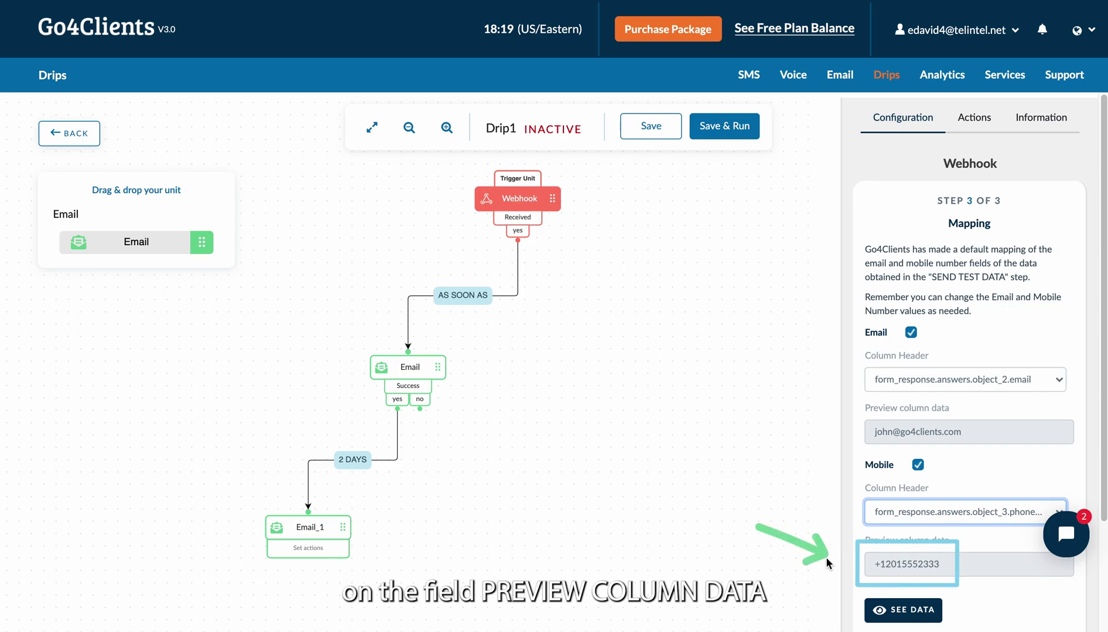